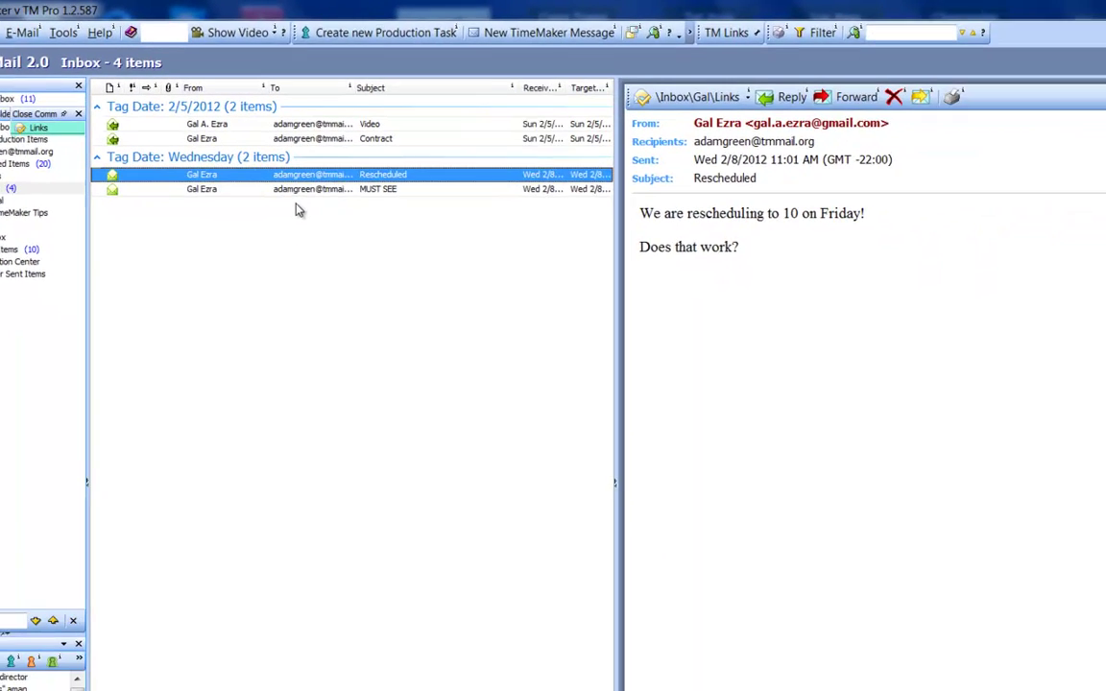
- File the MUST SEE message in the sender's Links folder and open the filed message there
{"action": "left_click", "coordinate": [614, 253]}
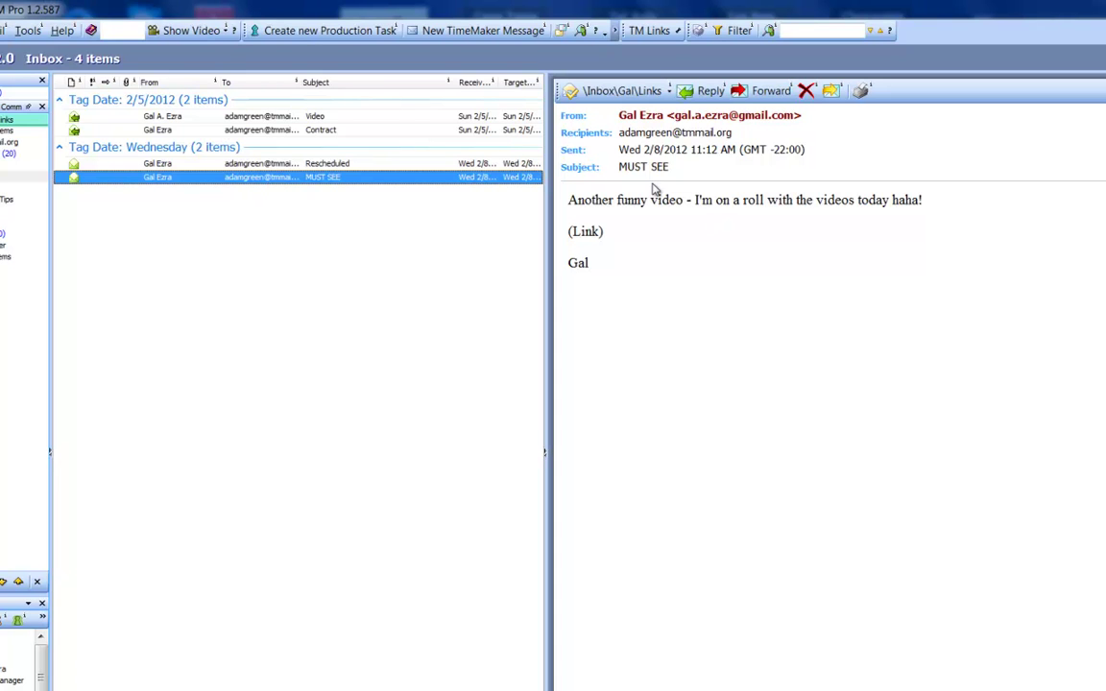
{"action": "left_click", "coordinate": [652, 99]}
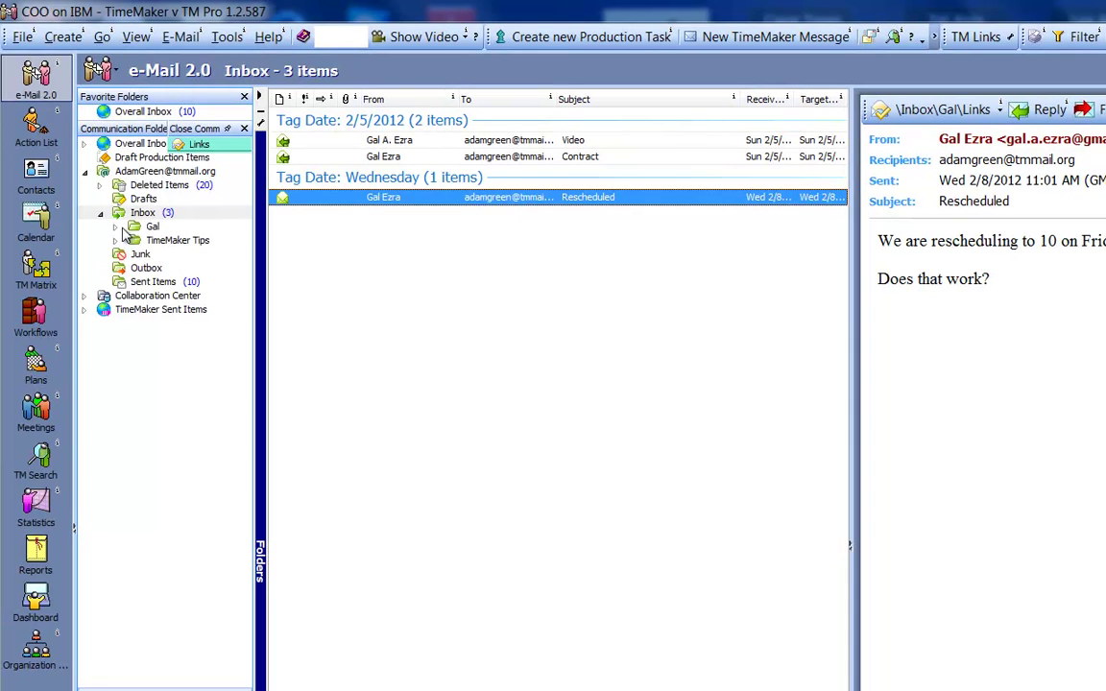
{"action": "left_click", "coordinate": [116, 226]}
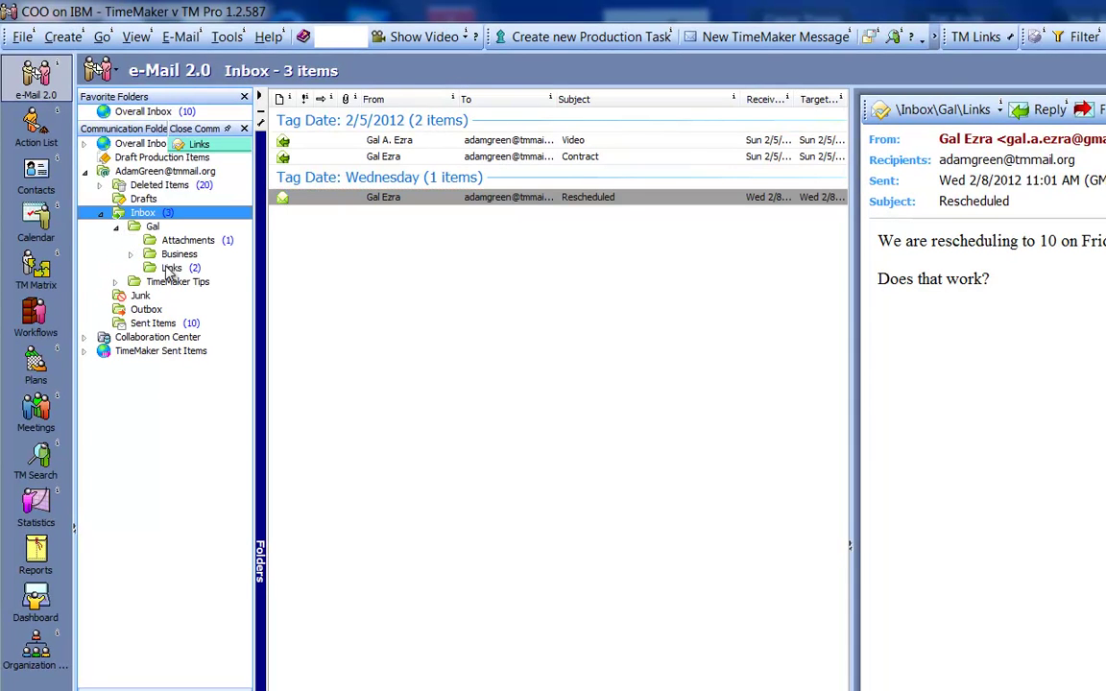
{"action": "left_click", "coordinate": [171, 268]}
{"action": "left_click", "coordinate": [444, 181]}
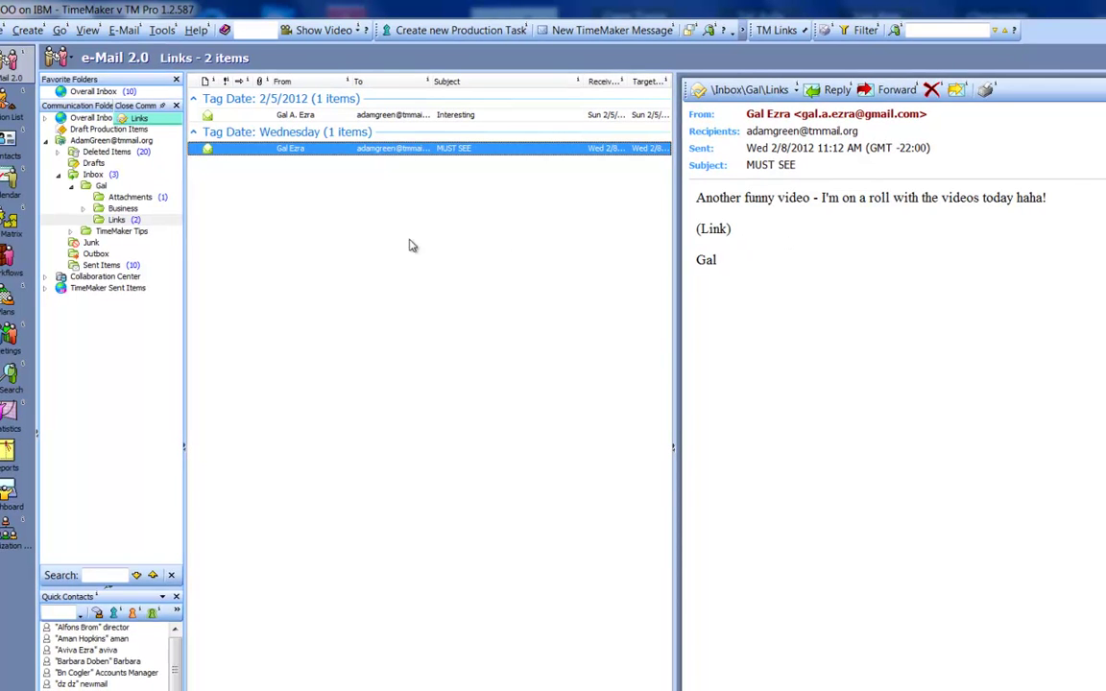
- Reply to the inbox message Video with "Oh that was great thanks!" and open the sent copy in Sent Items
{"action": "left_click", "coordinate": [114, 175]}
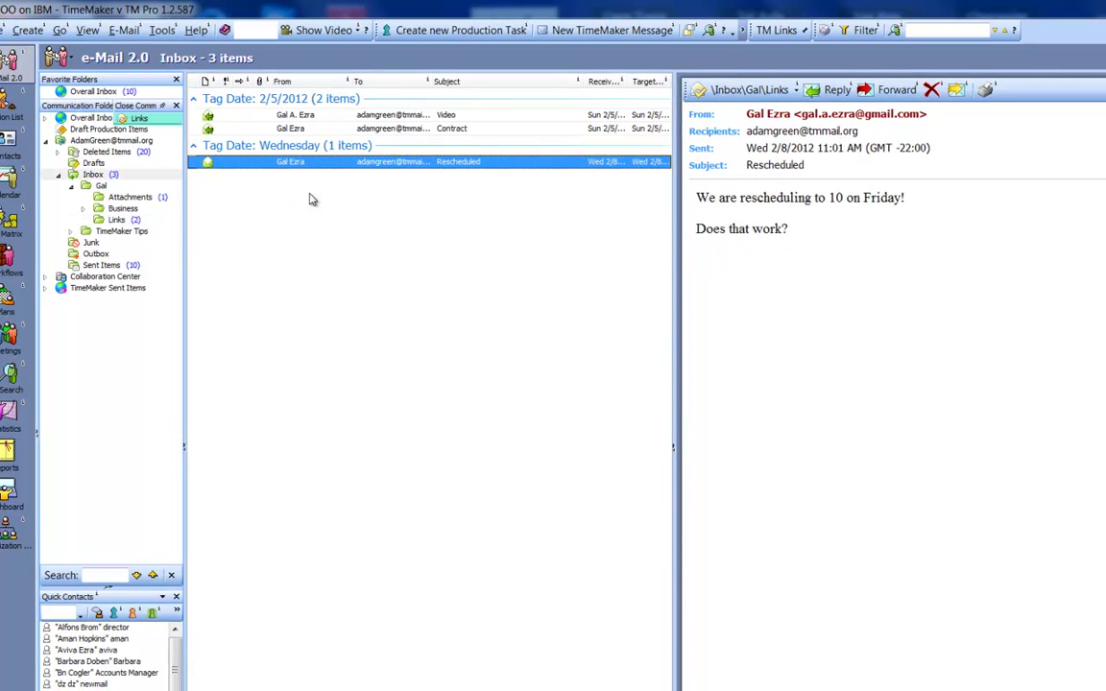
{"action": "left_click", "coordinate": [401, 114]}
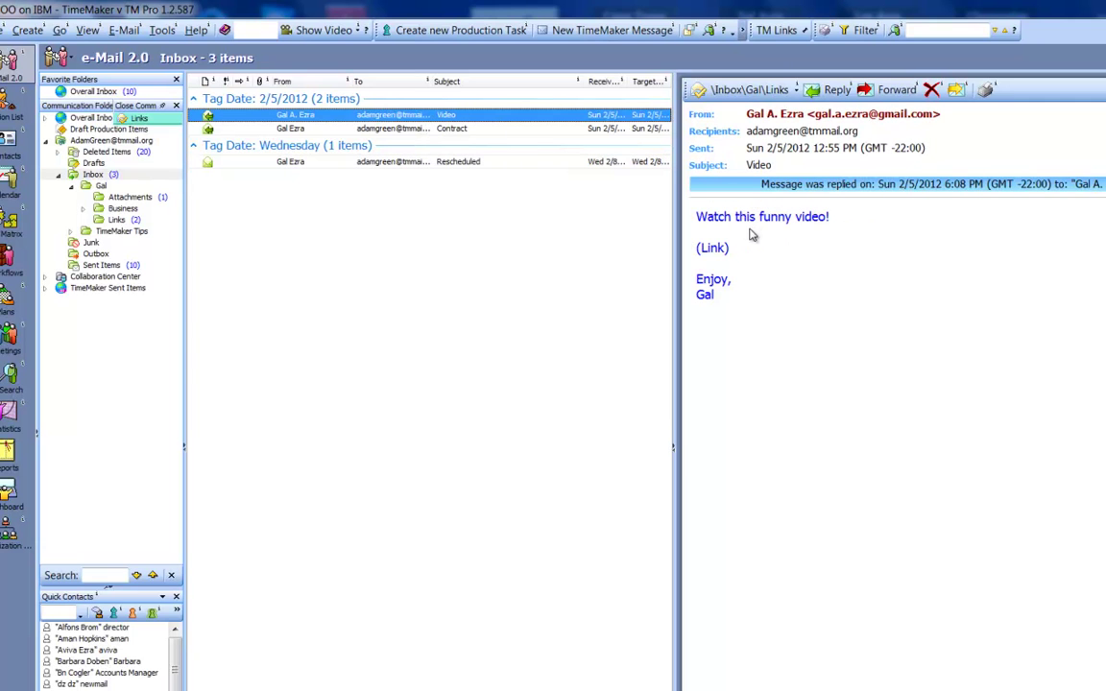
{"action": "left_click", "coordinate": [822, 92]}
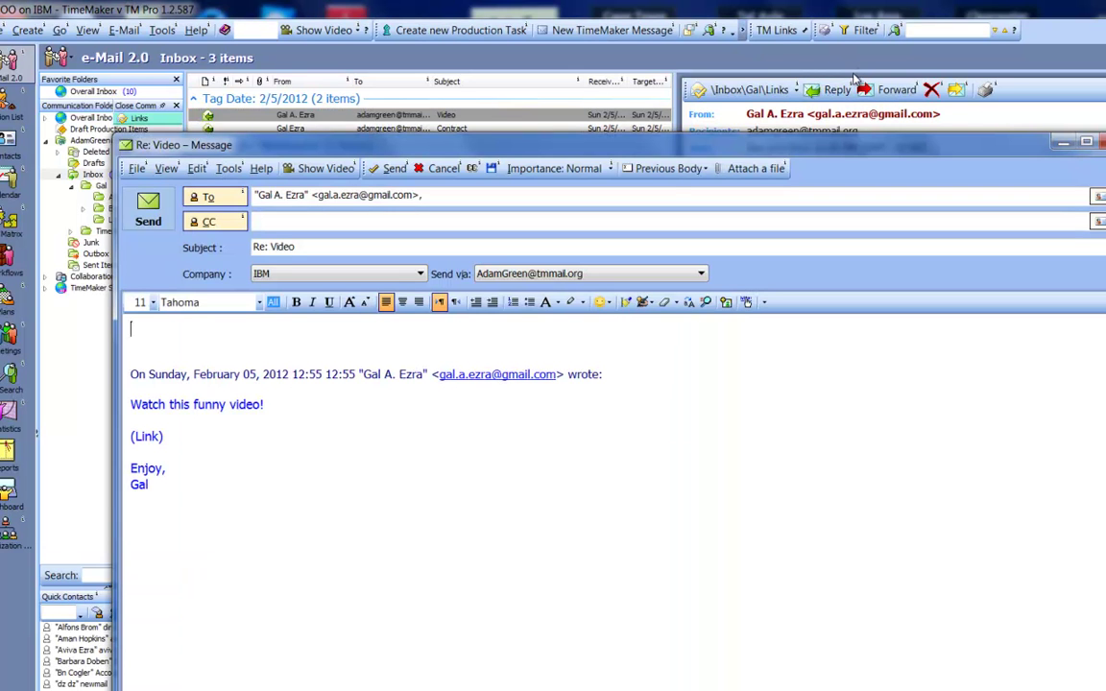
{"action": "type", "text": "Oh that was great than"}
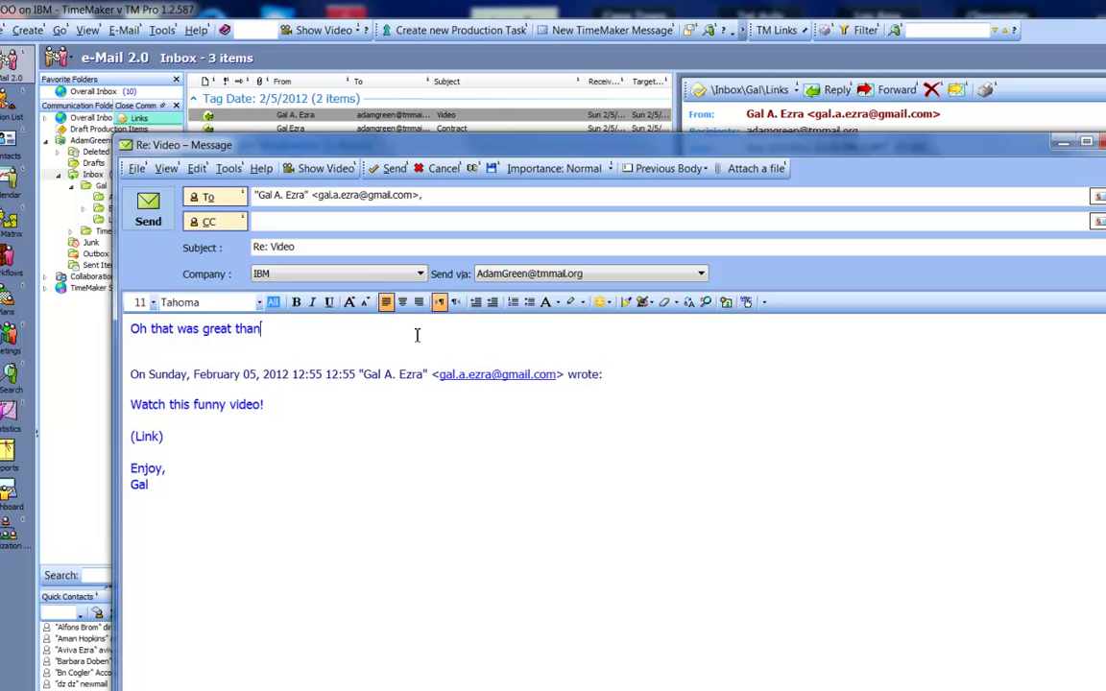
{"action": "type", "text": "ks!"}
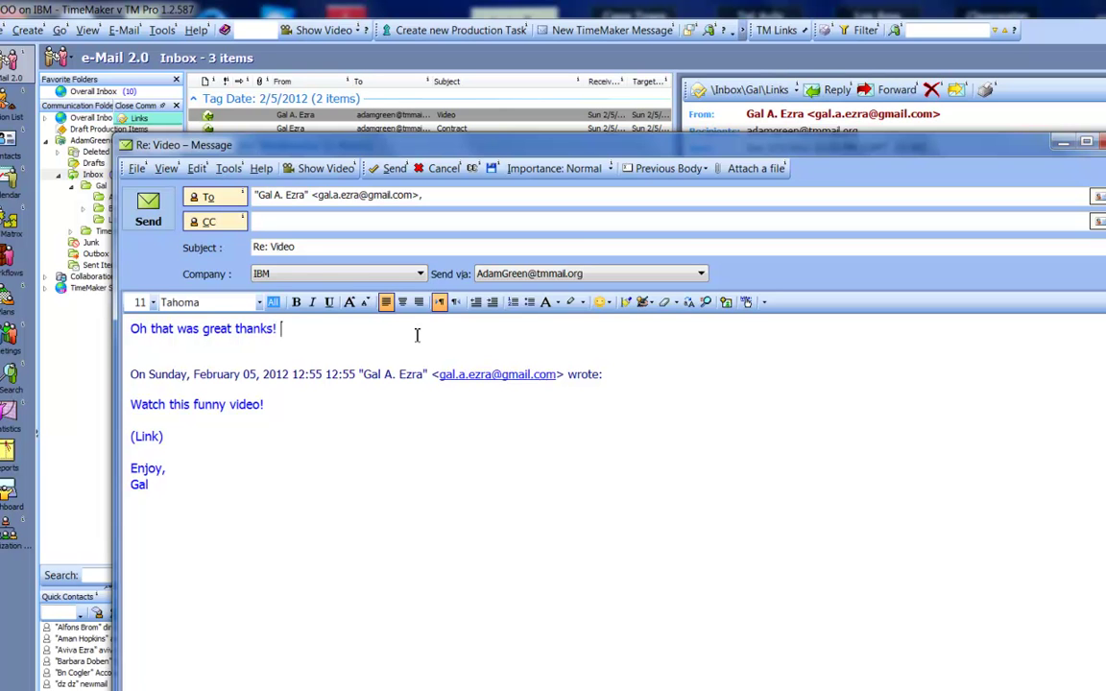
{"action": "left_click", "coordinate": [148, 215]}
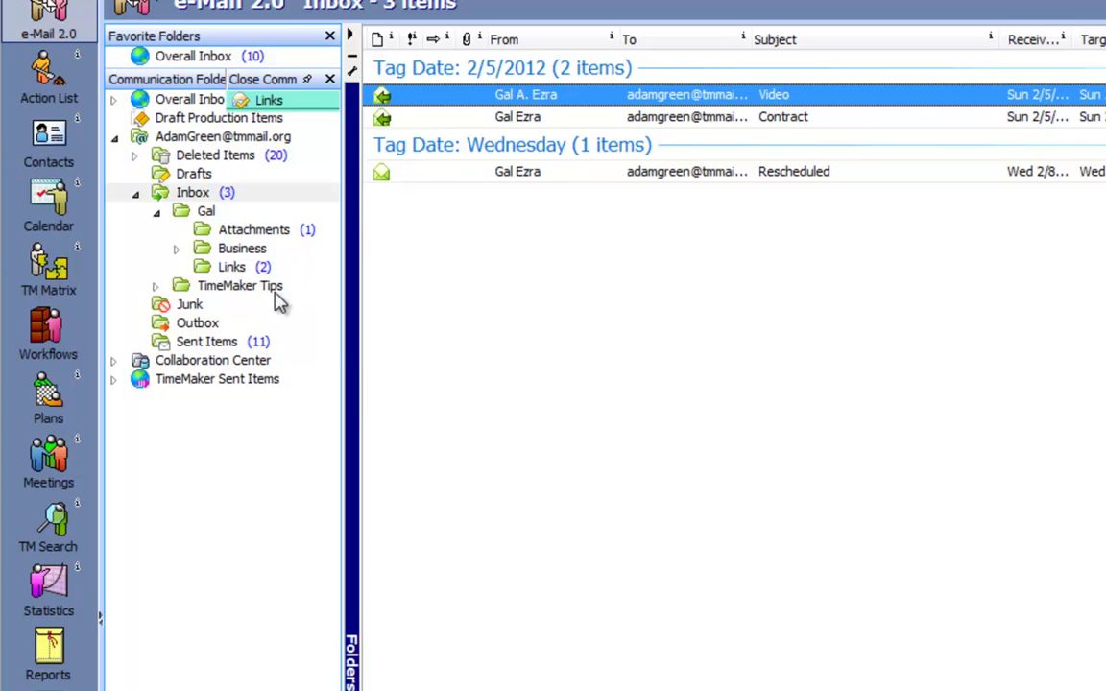
{"action": "left_click", "coordinate": [245, 343]}
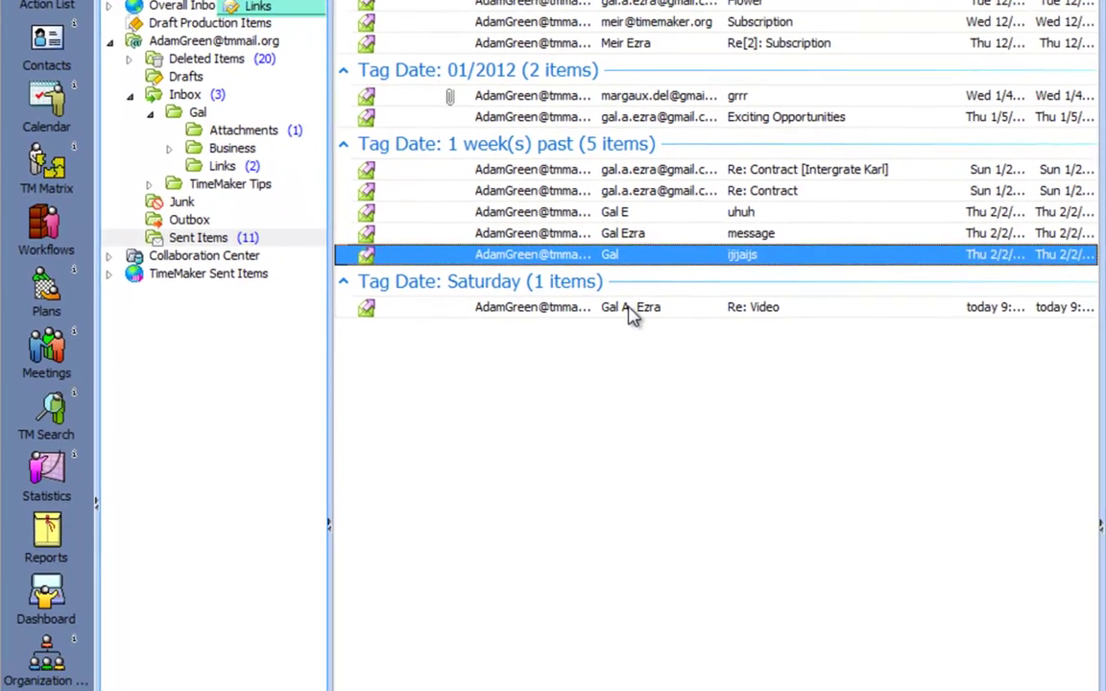
{"action": "left_click", "coordinate": [605, 388]}
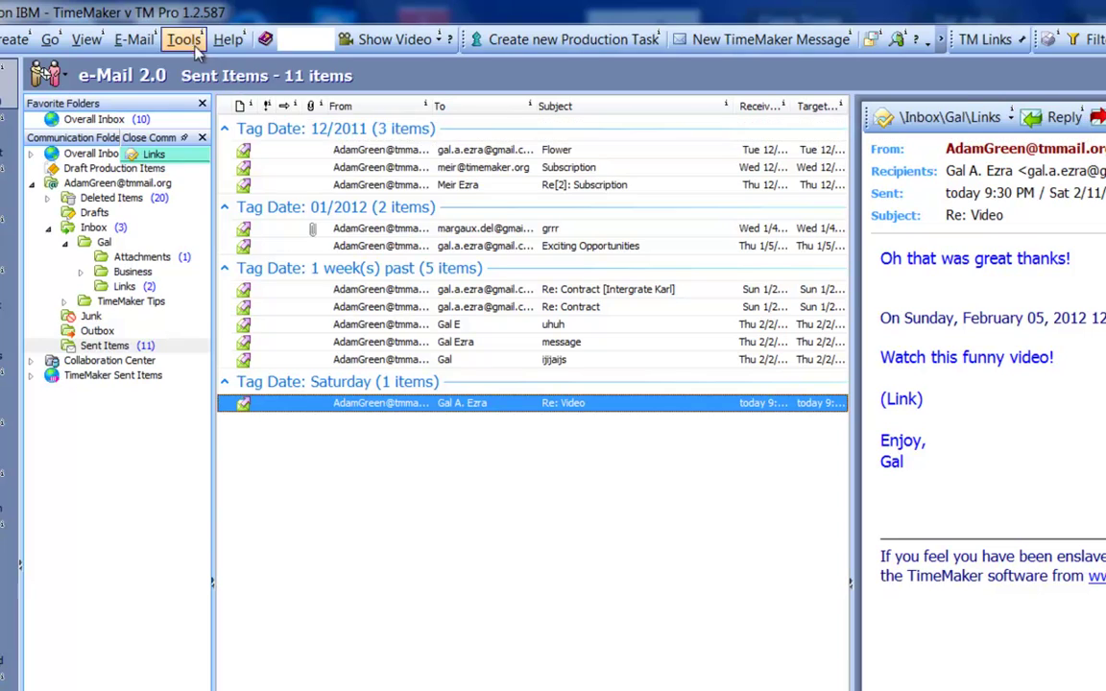
- In the general Filing settings, set filing on outgoing mails to Always
{"action": "left_click", "coordinate": [183, 39]}
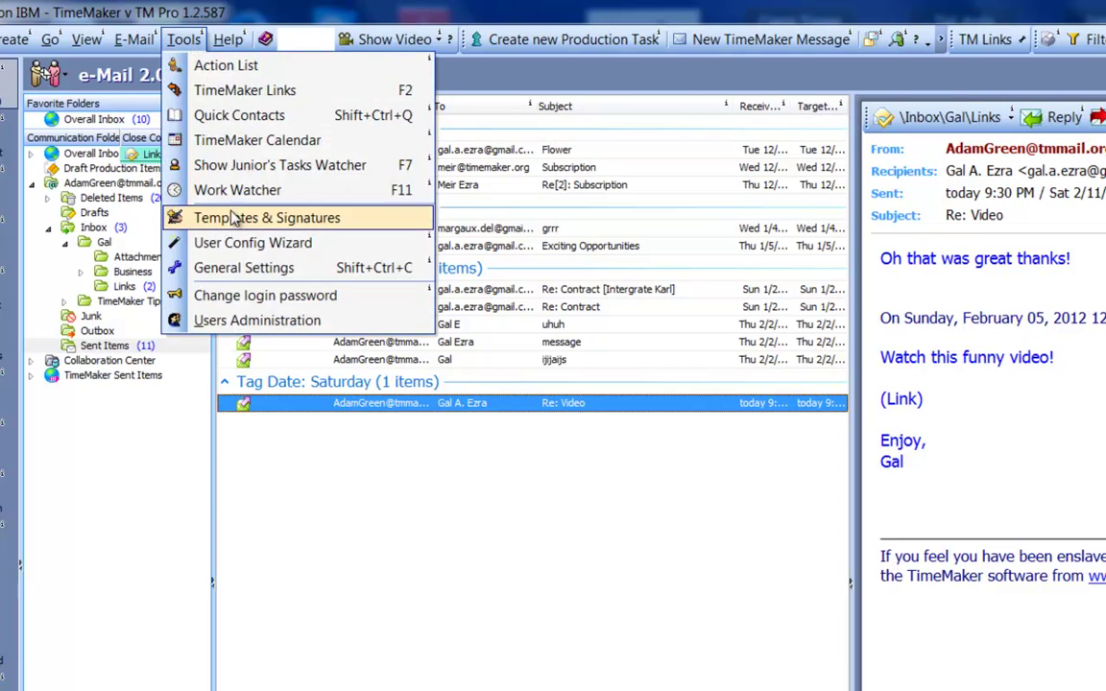
{"action": "left_click", "coordinate": [239, 269]}
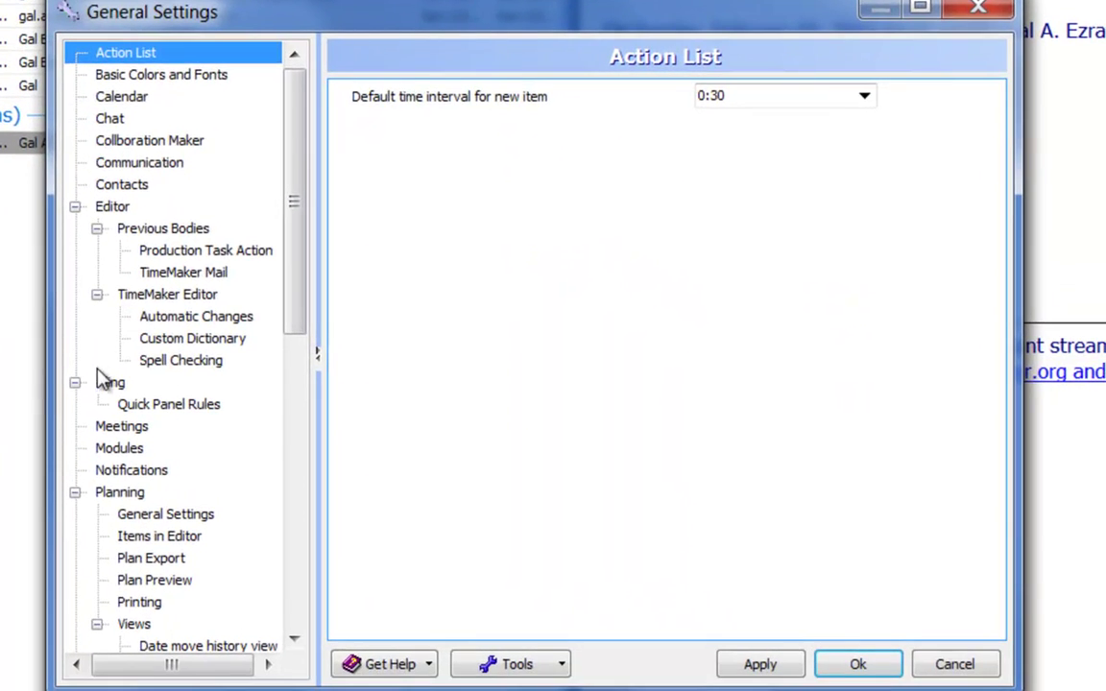
{"action": "left_click", "coordinate": [108, 382]}
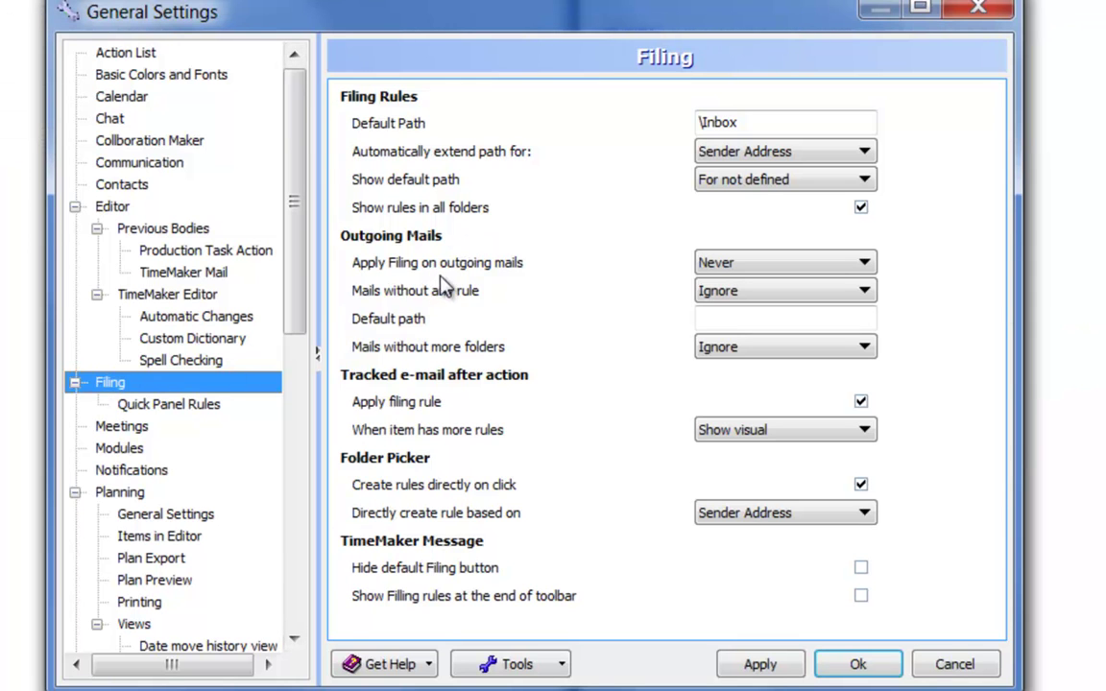
{"action": "left_click", "coordinate": [727, 260]}
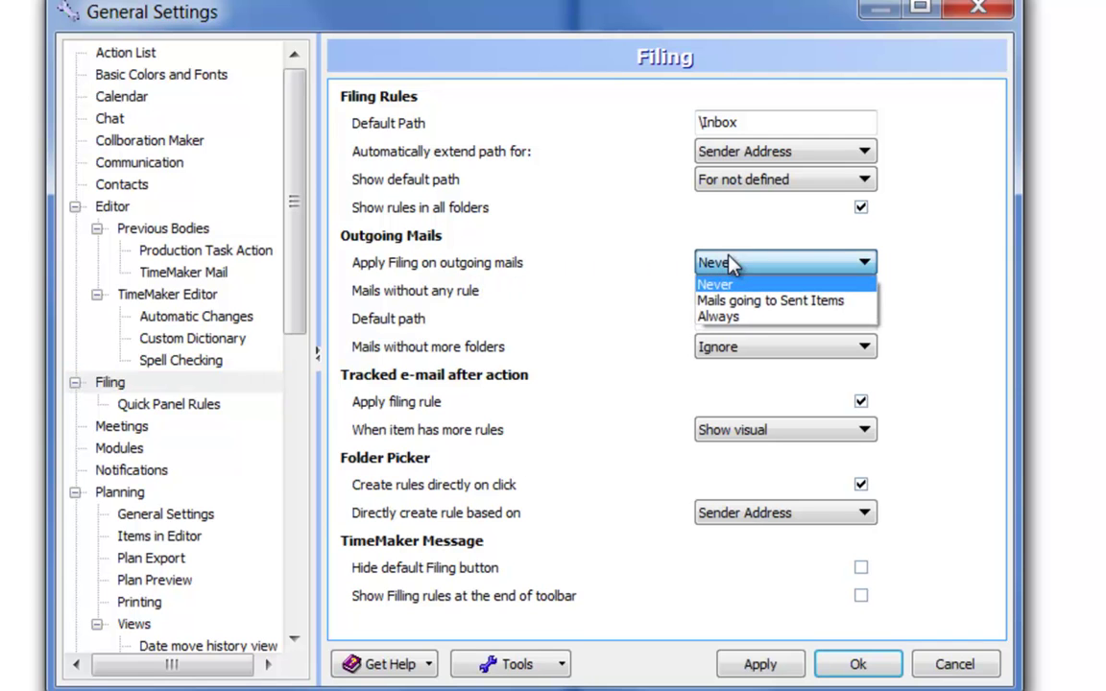
{"action": "left_click", "coordinate": [753, 318]}
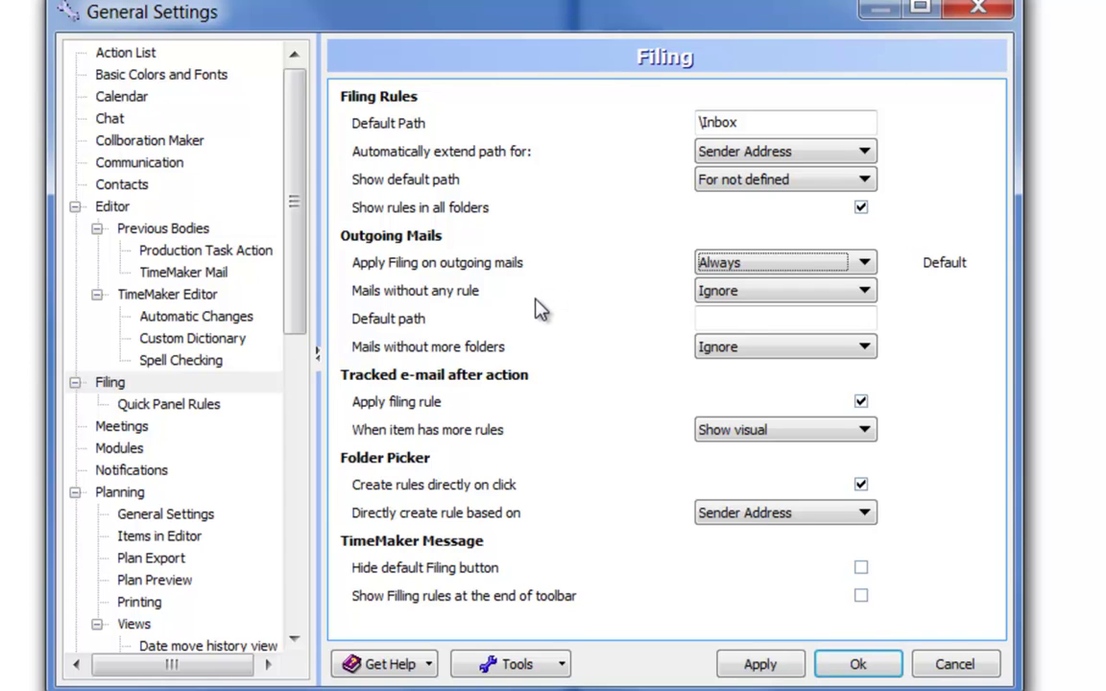
- Set outgoing mails without any rule to Create new rule and mails without more folders to Show folder picker, and save the settings
{"action": "left_click", "coordinate": [782, 290]}
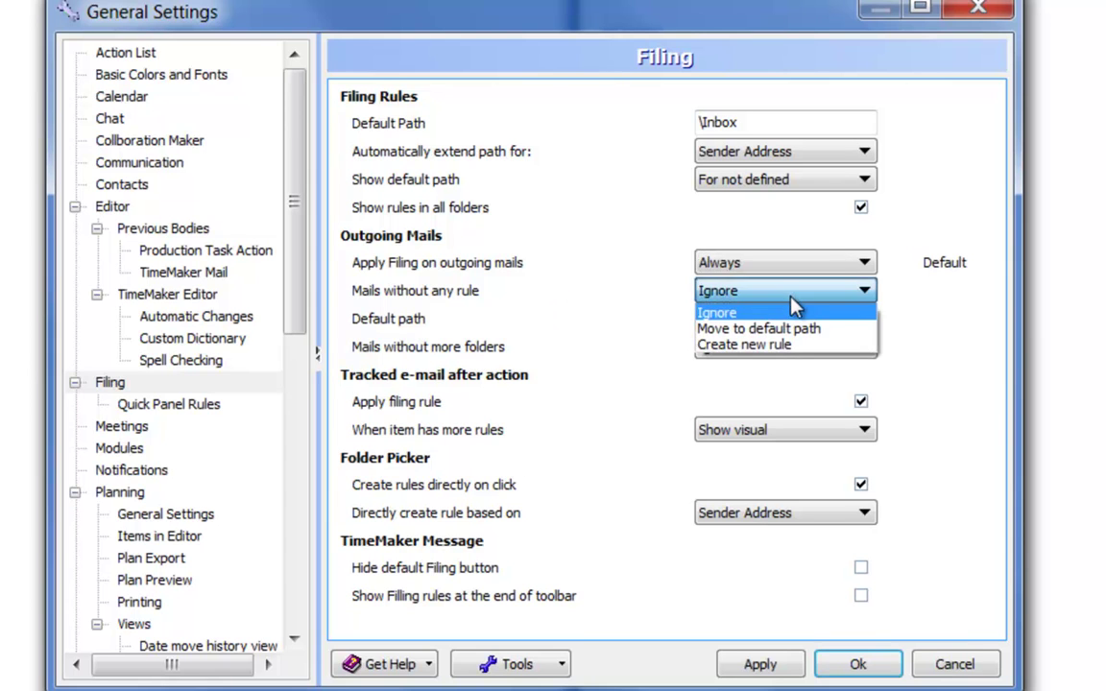
{"action": "left_click", "coordinate": [768, 342]}
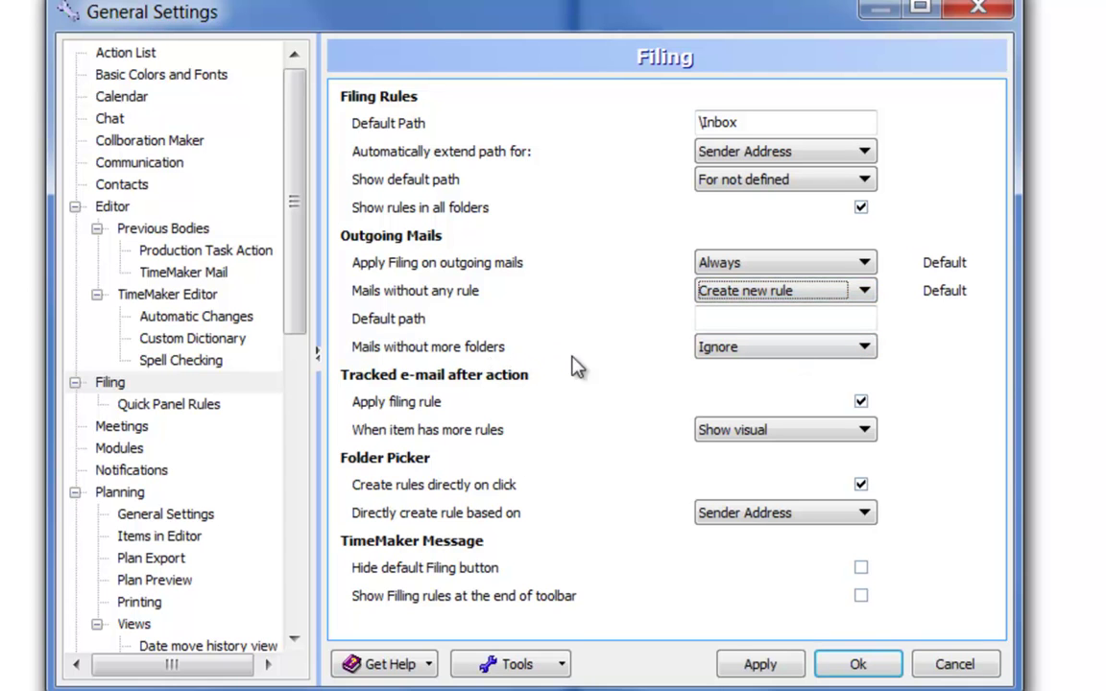
{"action": "left_click", "coordinate": [749, 355]}
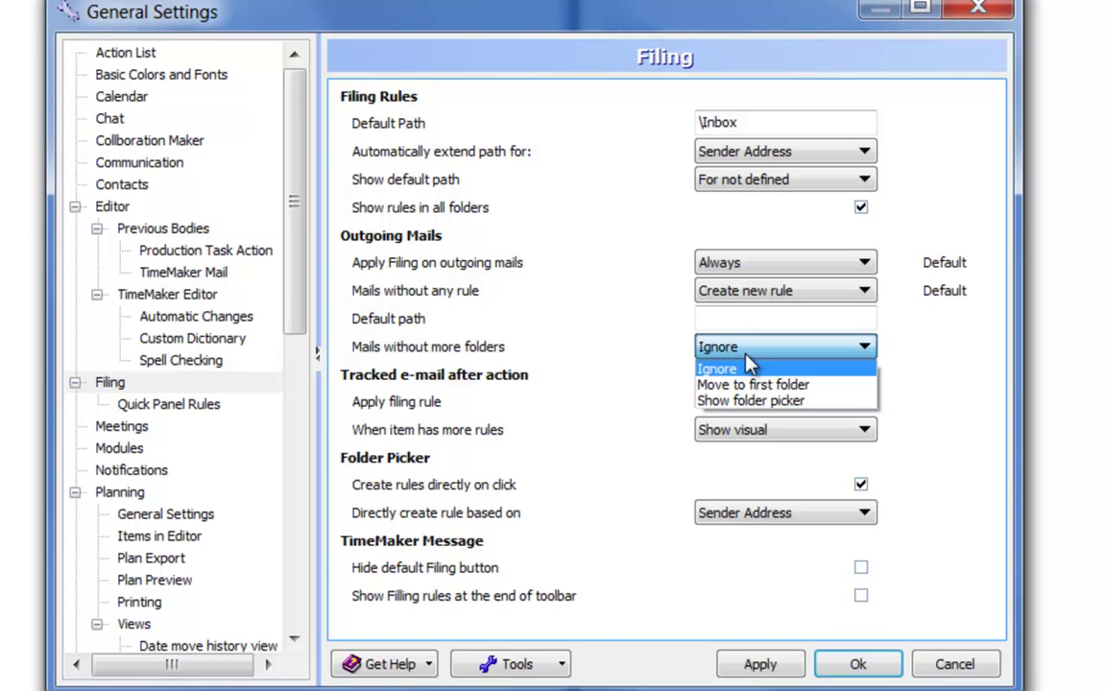
{"action": "left_click", "coordinate": [756, 403]}
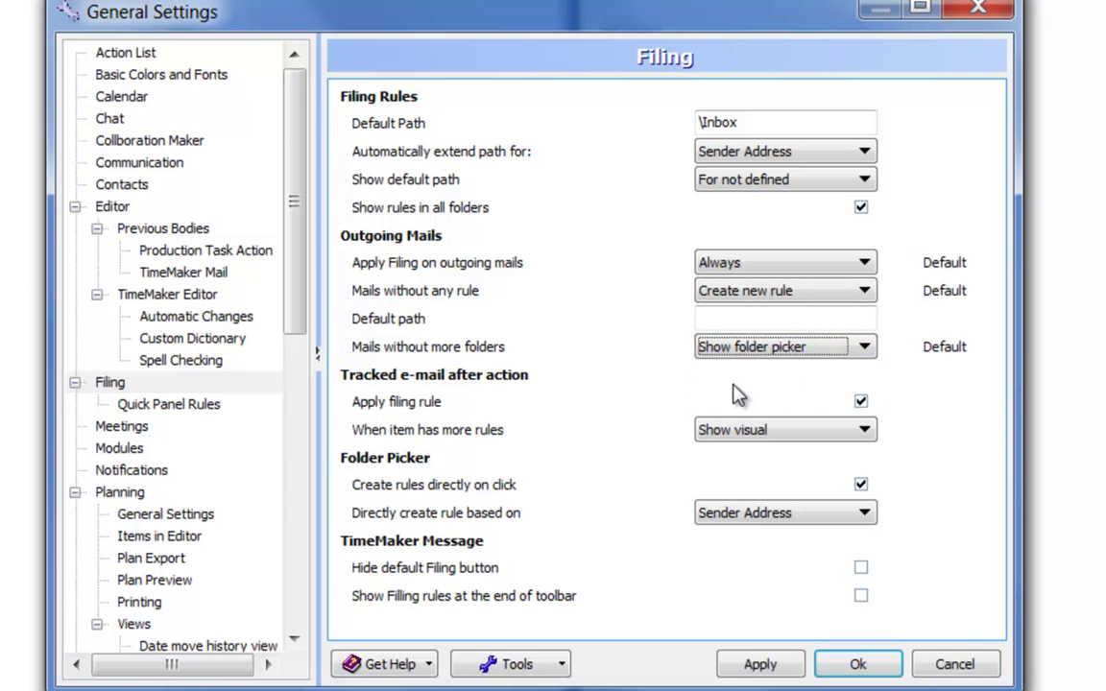
{"action": "left_click", "coordinate": [763, 665]}
{"action": "left_click", "coordinate": [841, 672]}
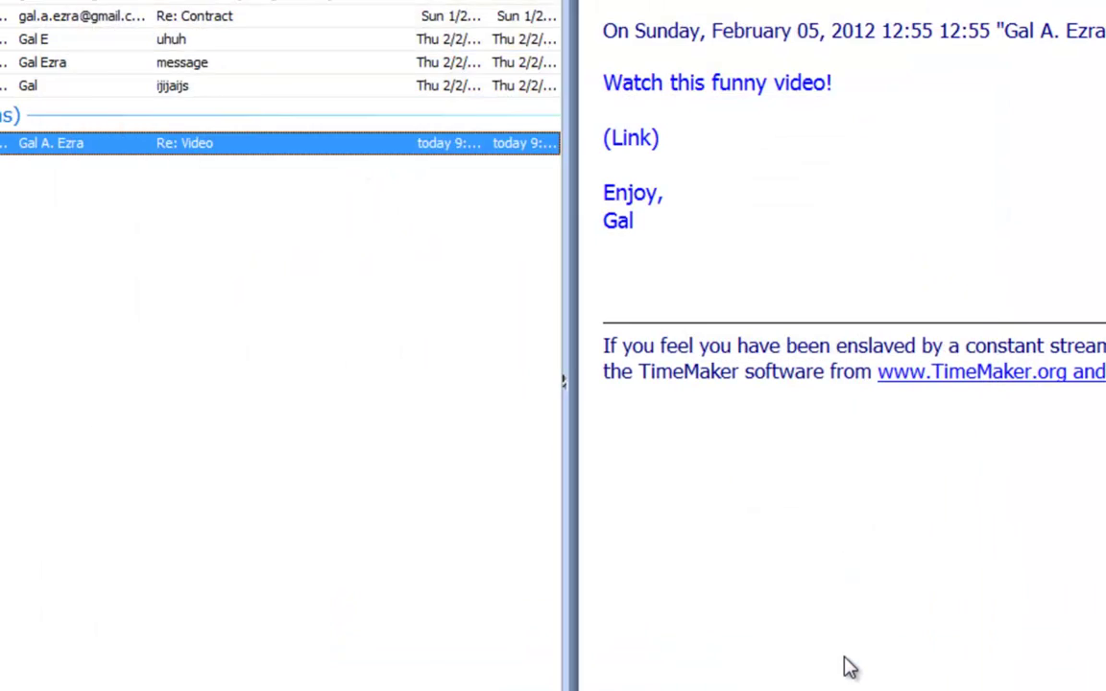
- Send another reply to the inbox message Video reading "Oh that was great thanks!"
{"action": "left_click", "coordinate": [17, 154]}
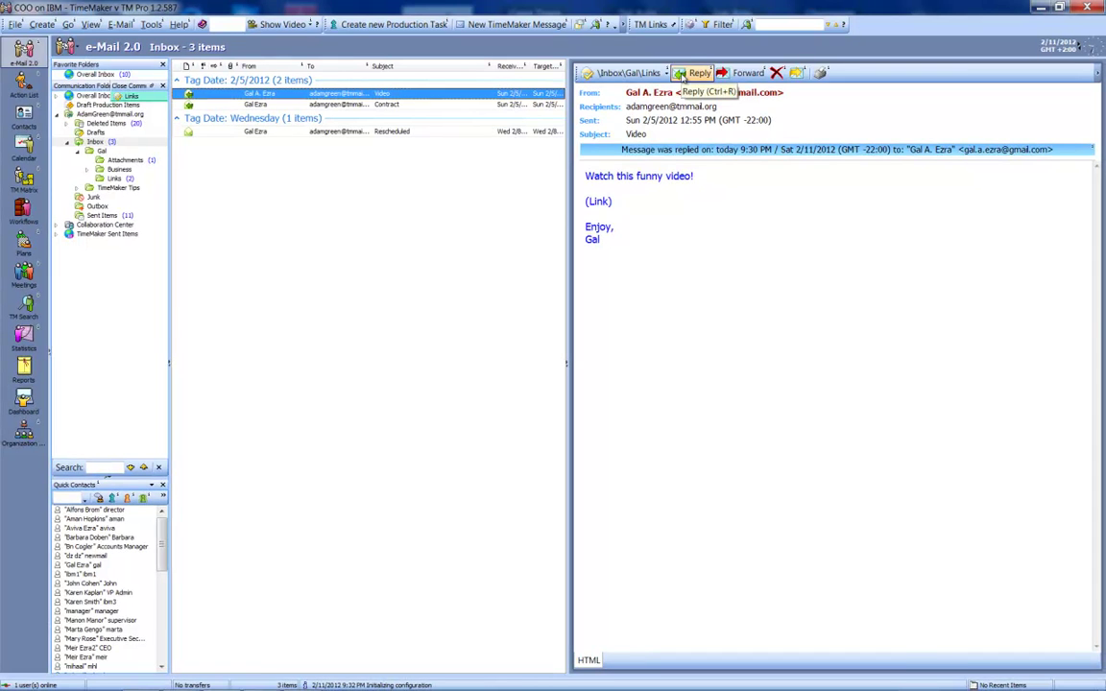
{"action": "left_click", "coordinate": [683, 74]}
{"action": "type", "text": "Oh that was"}
{"action": "type", "text": "hanks!"}
{"action": "left_click", "coordinate": [140, 165]}
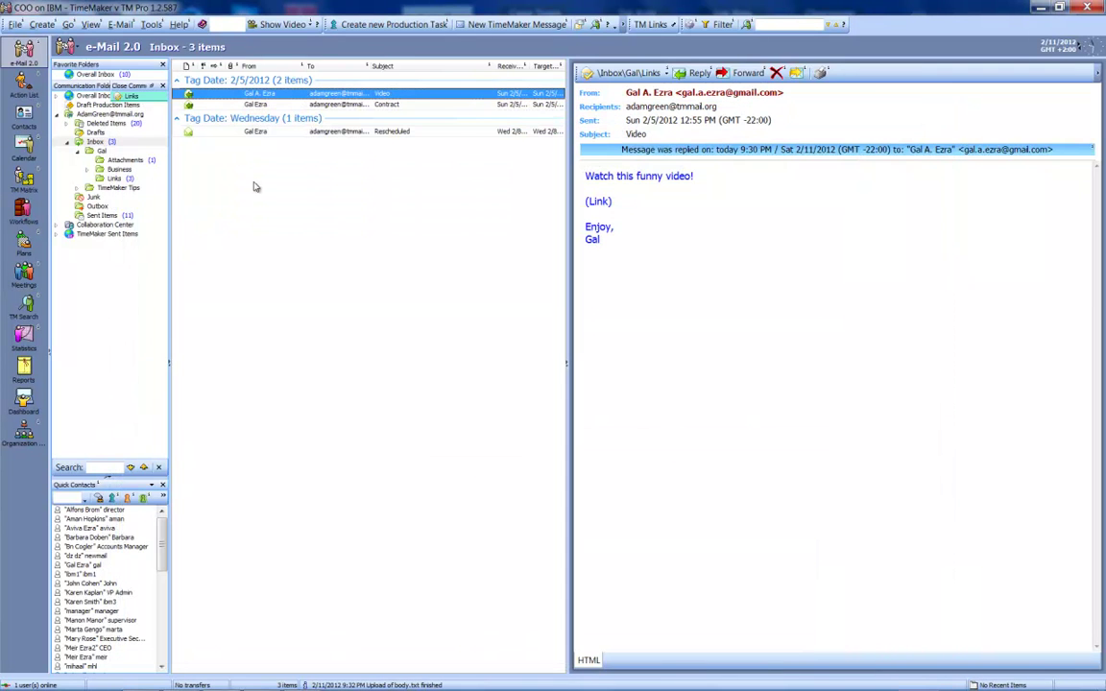
- Check the Links folder for the sent reply Re: Video and compare it with the received MUST SEE message
{"action": "left_click", "coordinate": [132, 181]}
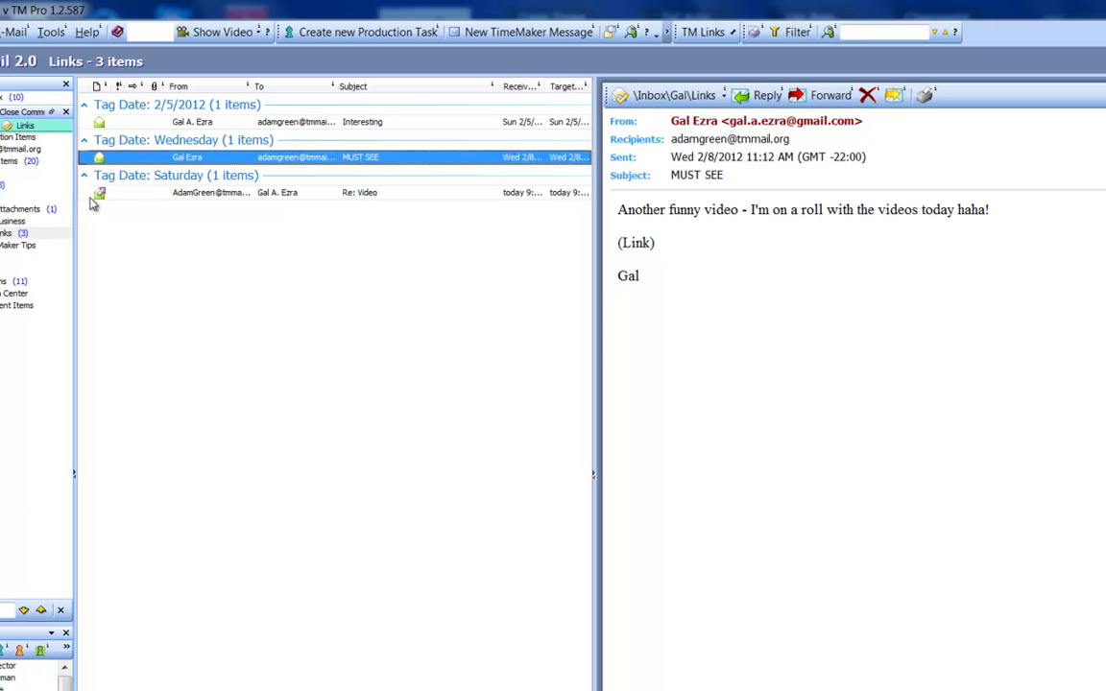
{"action": "left_click", "coordinate": [117, 196]}
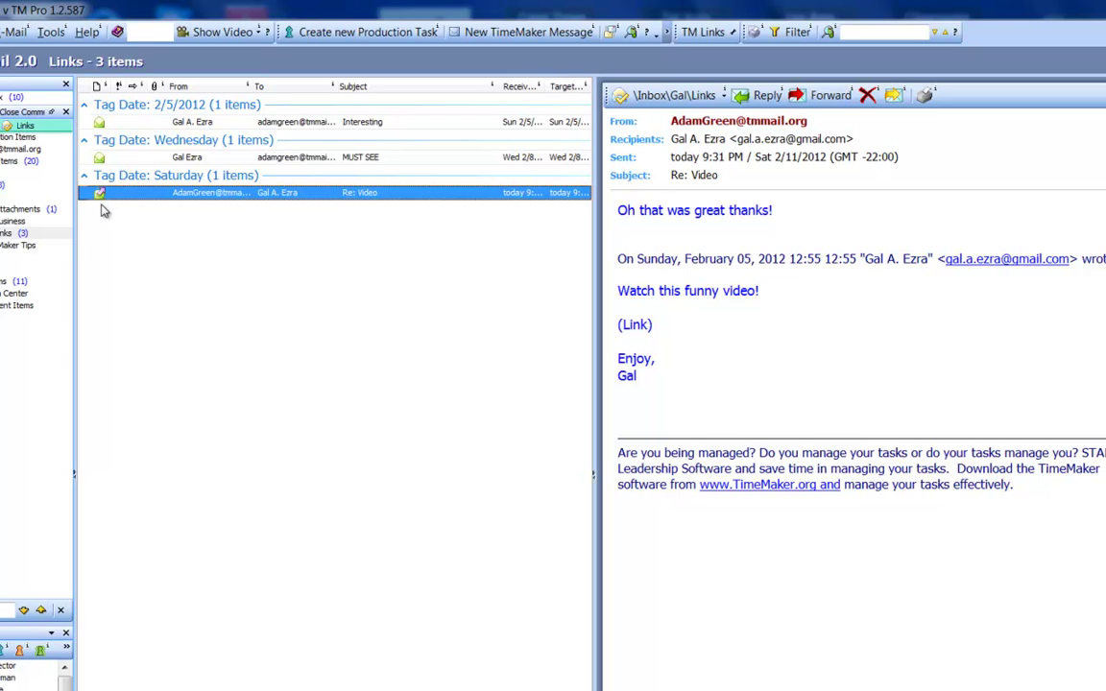
{"action": "left_click", "coordinate": [136, 159]}
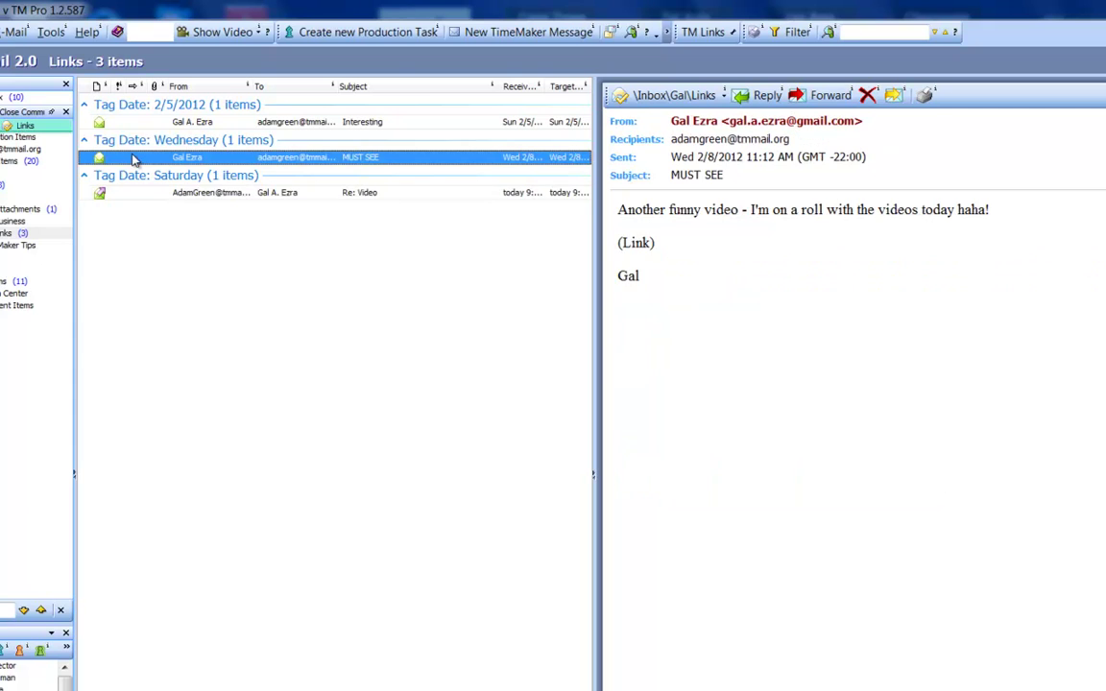
{"action": "left_click", "coordinate": [129, 191]}
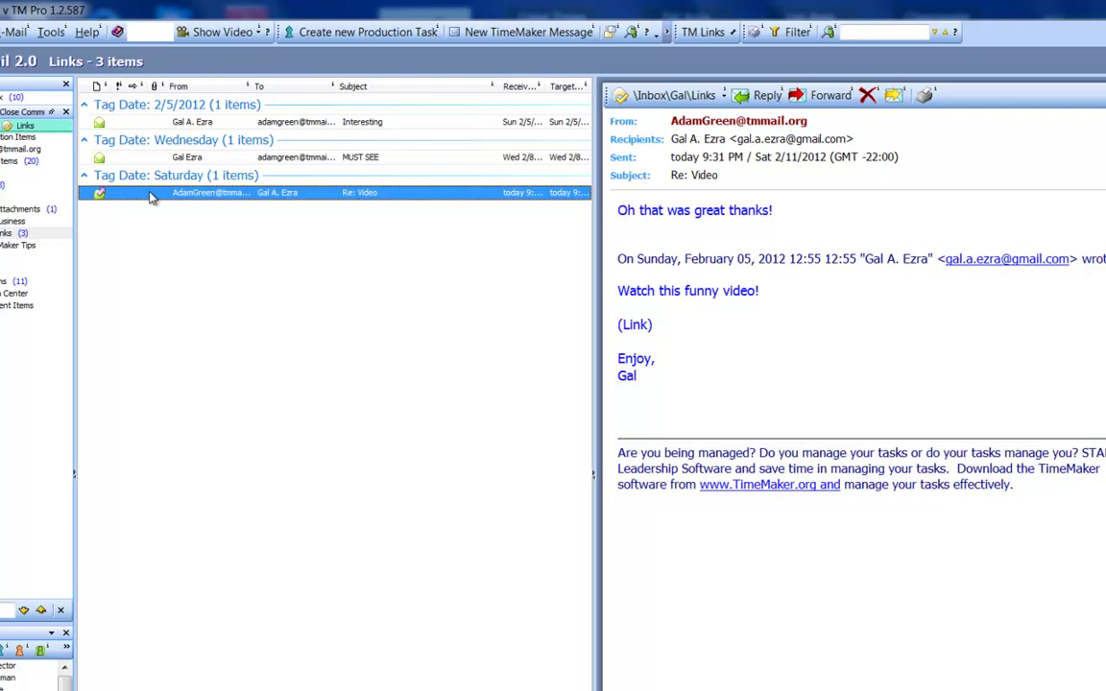
- Create a new filing rule for the inbox message Contract that targets the sender's Business\Contracts\Meetings folder
{"action": "left_click", "coordinate": [175, 189]}
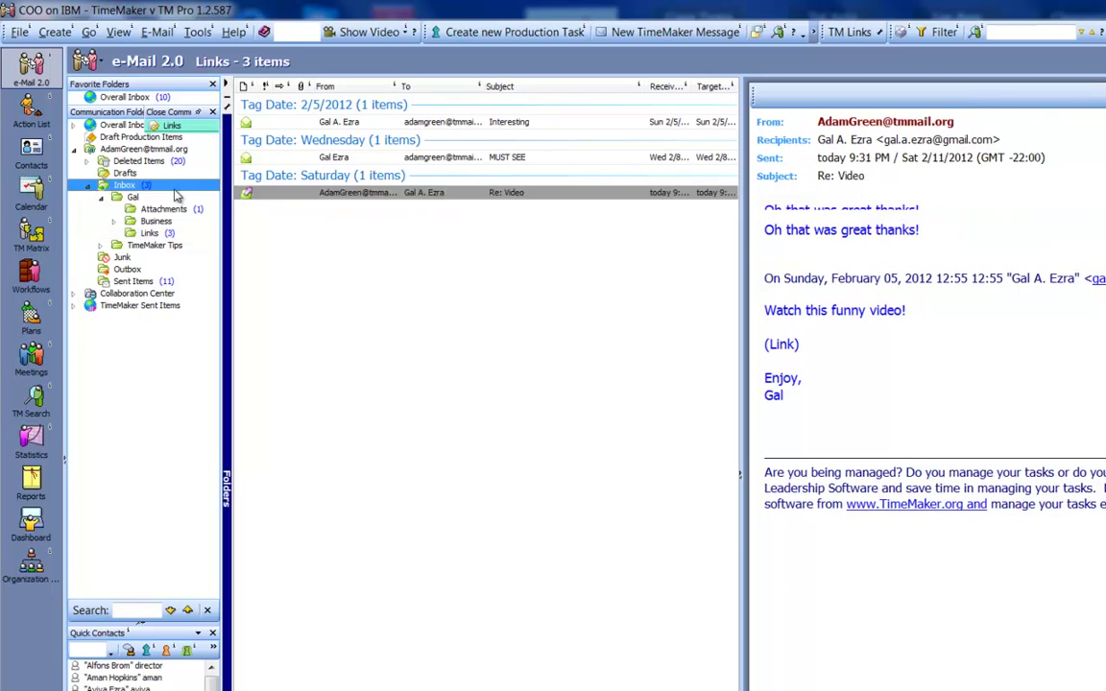
{"action": "left_click", "coordinate": [506, 139]}
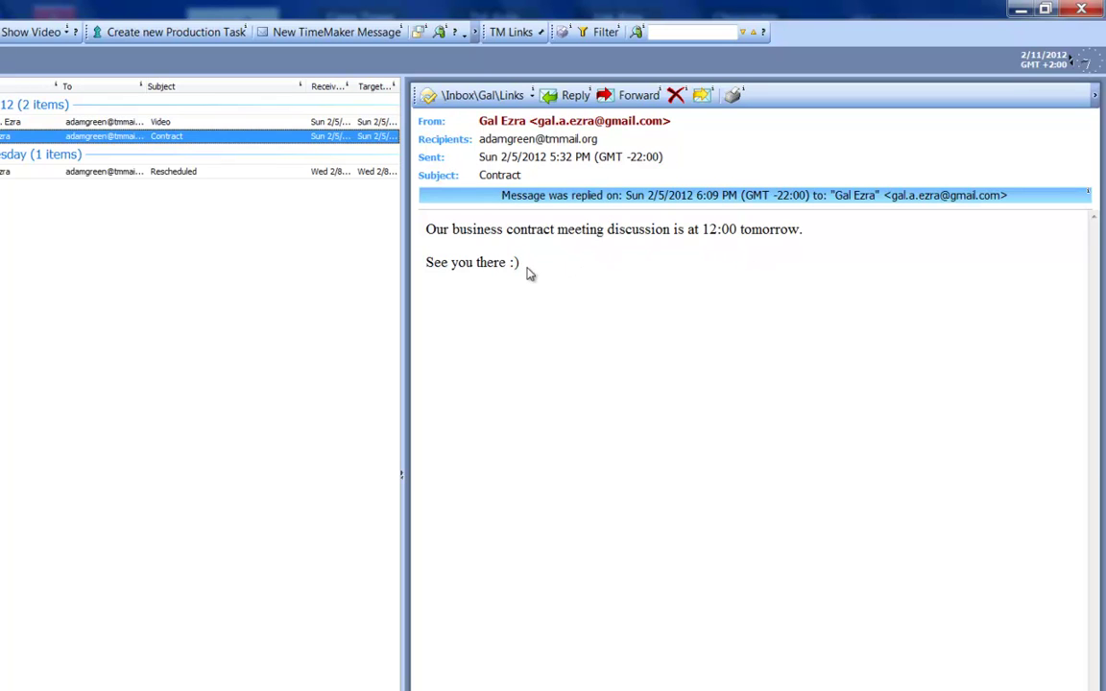
{"action": "left_click", "coordinate": [532, 96]}
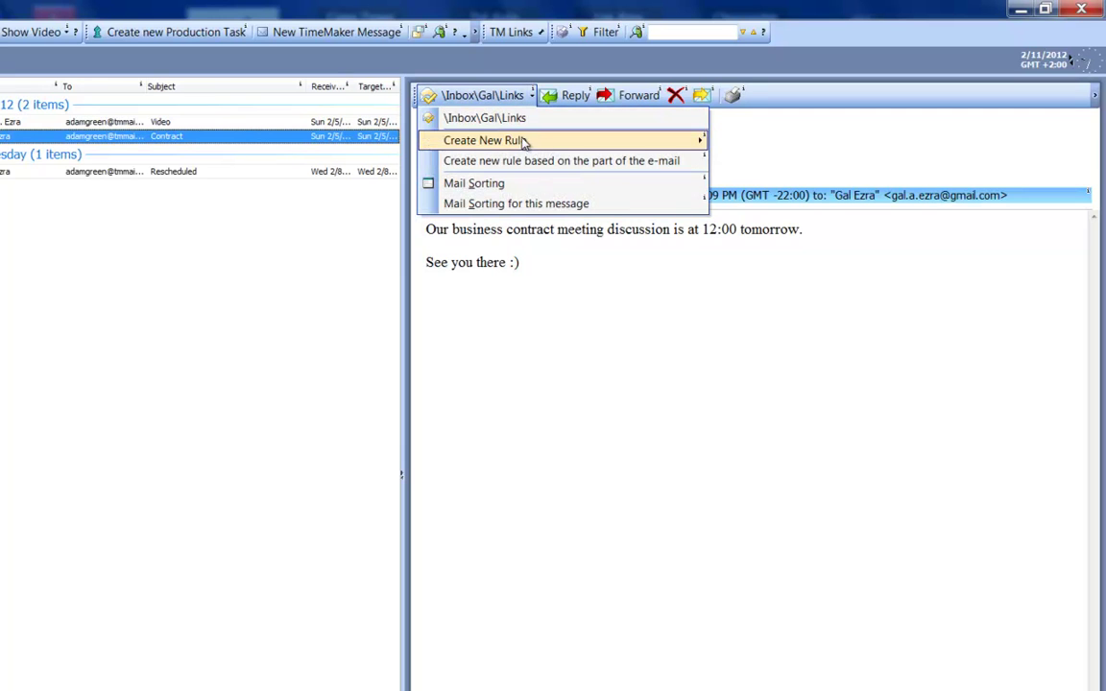
{"action": "mouse_move", "coordinate": [664, 144]}
{"action": "mouse_move", "coordinate": [747, 182]}
{"action": "mouse_move", "coordinate": [875, 205]}
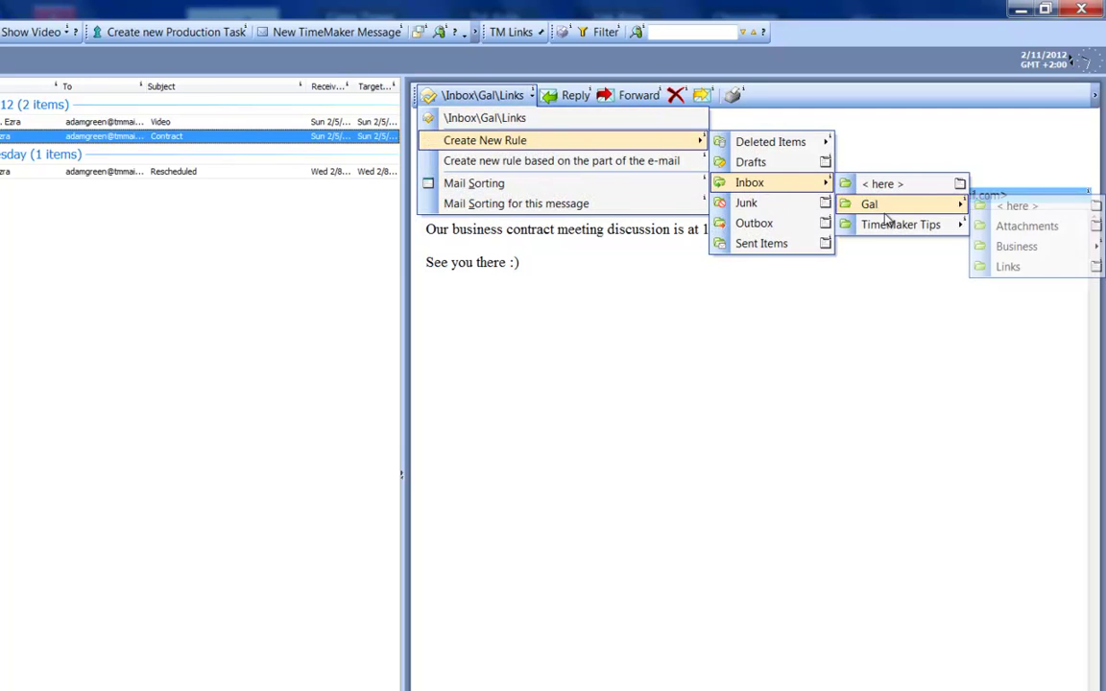
{"action": "mouse_move", "coordinate": [1036, 246]}
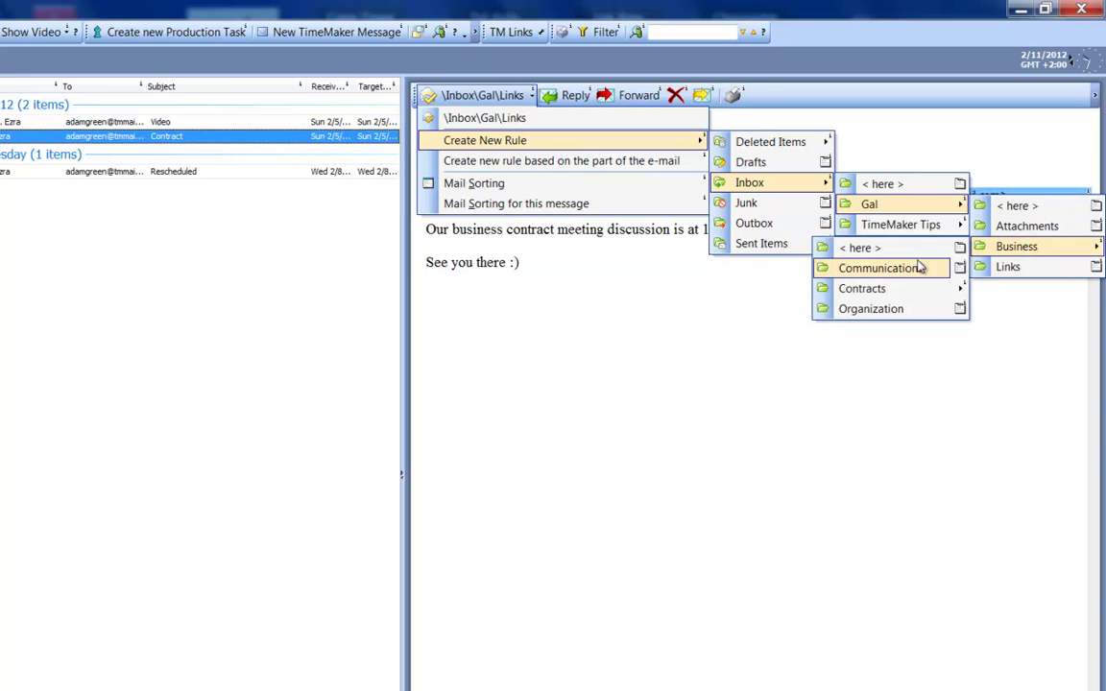
{"action": "mouse_move", "coordinate": [893, 289]}
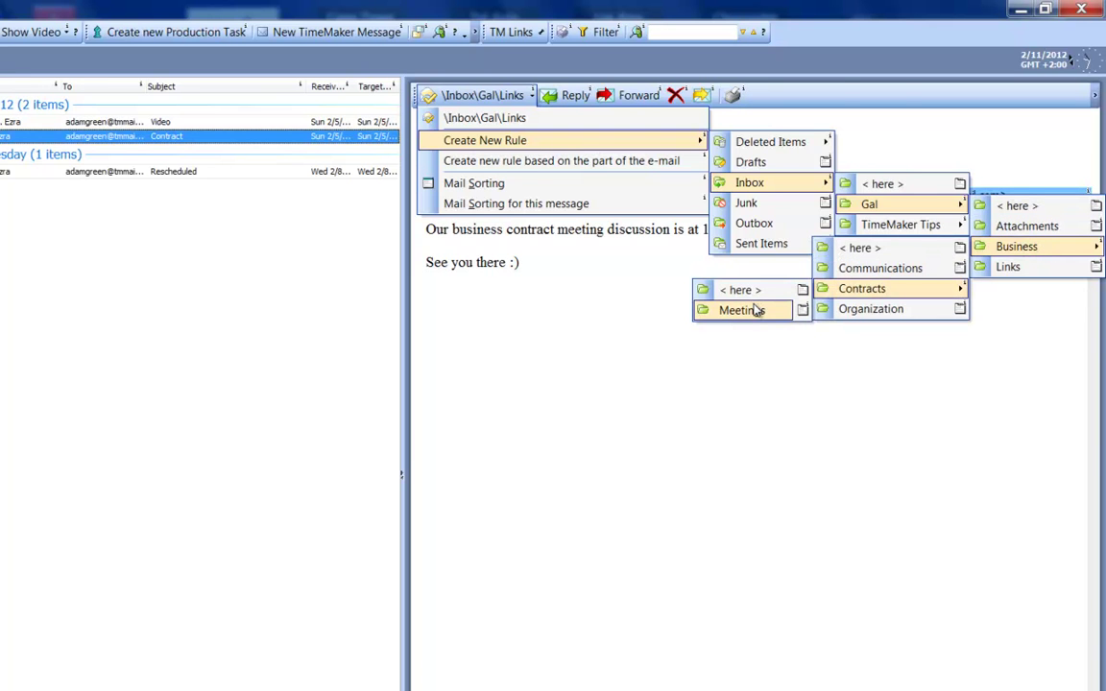
{"action": "left_click", "coordinate": [757, 310]}
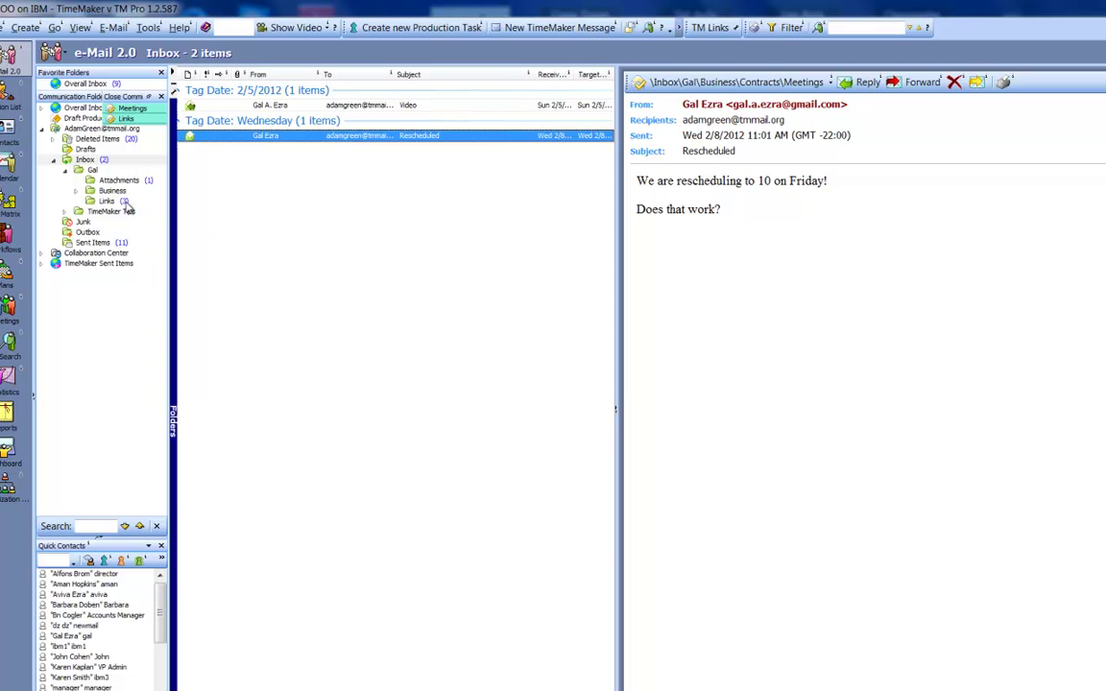
- Expand the sender's Business and Contracts folders in the inbox and open the Meetings folder to check for the Contract message
{"action": "left_click", "coordinate": [75, 192]}
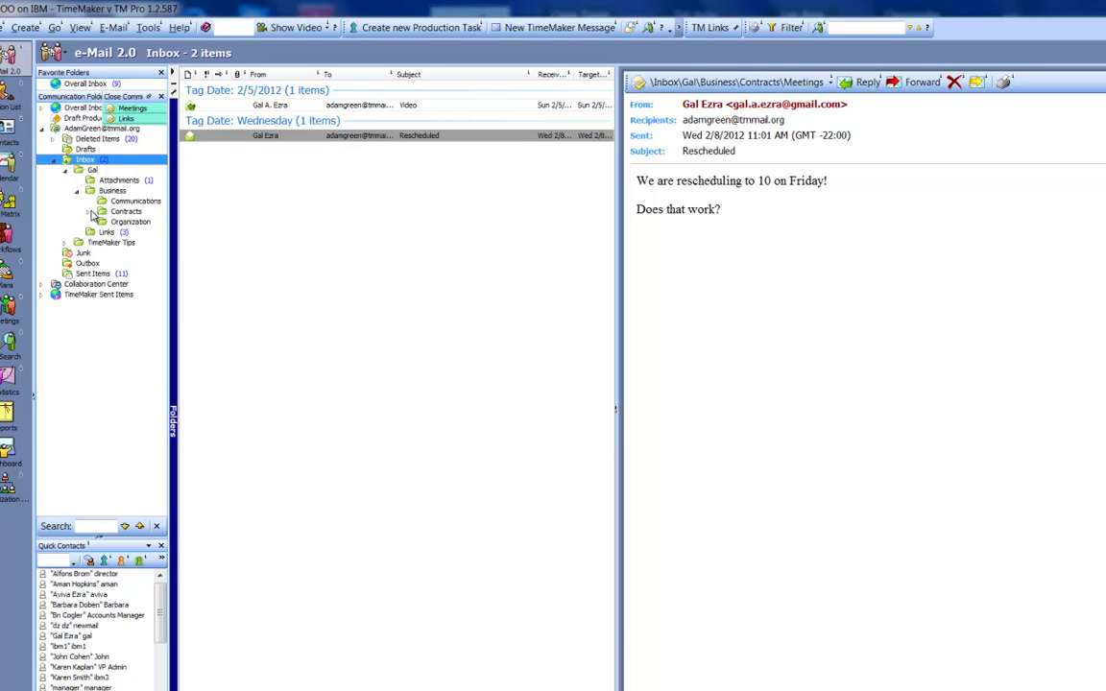
{"action": "left_click", "coordinate": [88, 212]}
{"action": "left_click", "coordinate": [135, 222]}
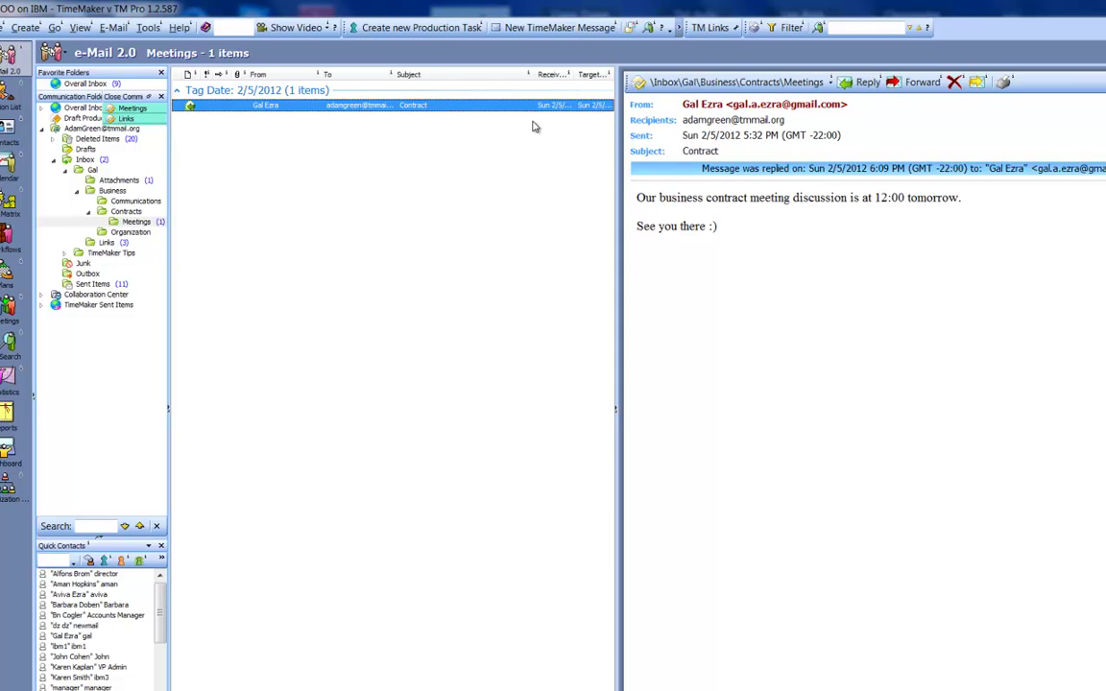
- Send a reply to the Contract message reading "Perfect the timing will be great" and apply the filing rule for the sender's Business\Contracts\Meetings folder
{"action": "left_click", "coordinate": [866, 85]}
{"action": "type", "text": "Perfect the time"}
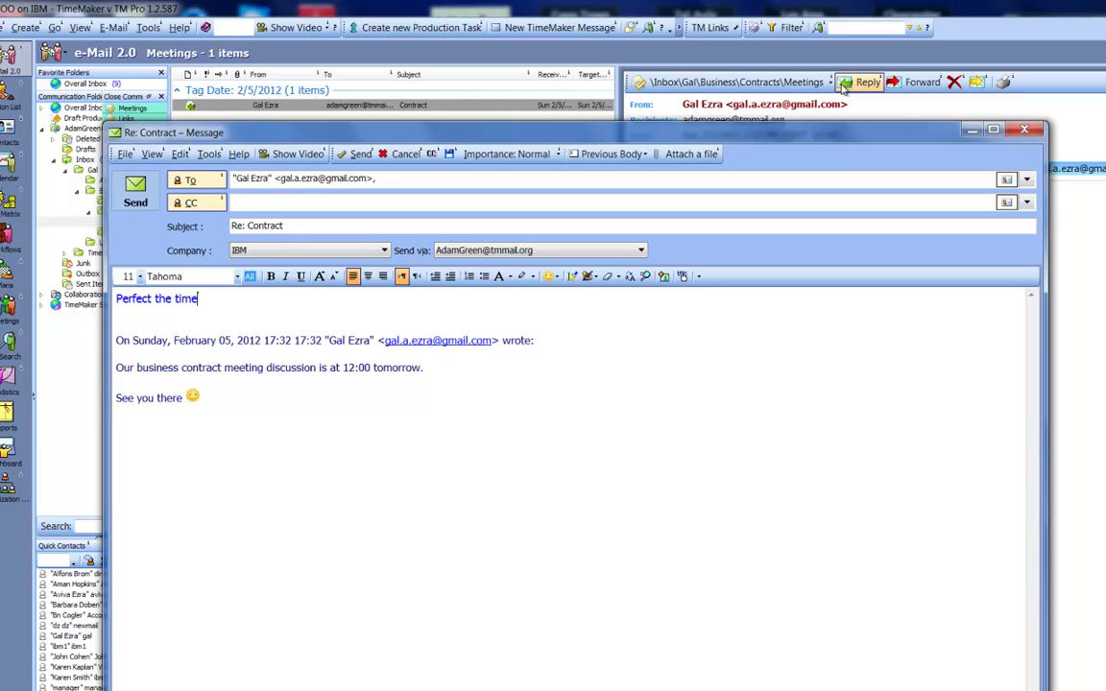
{"action": "key", "text": "BackSpace"}
{"action": "type", "text": "ing will be great"}
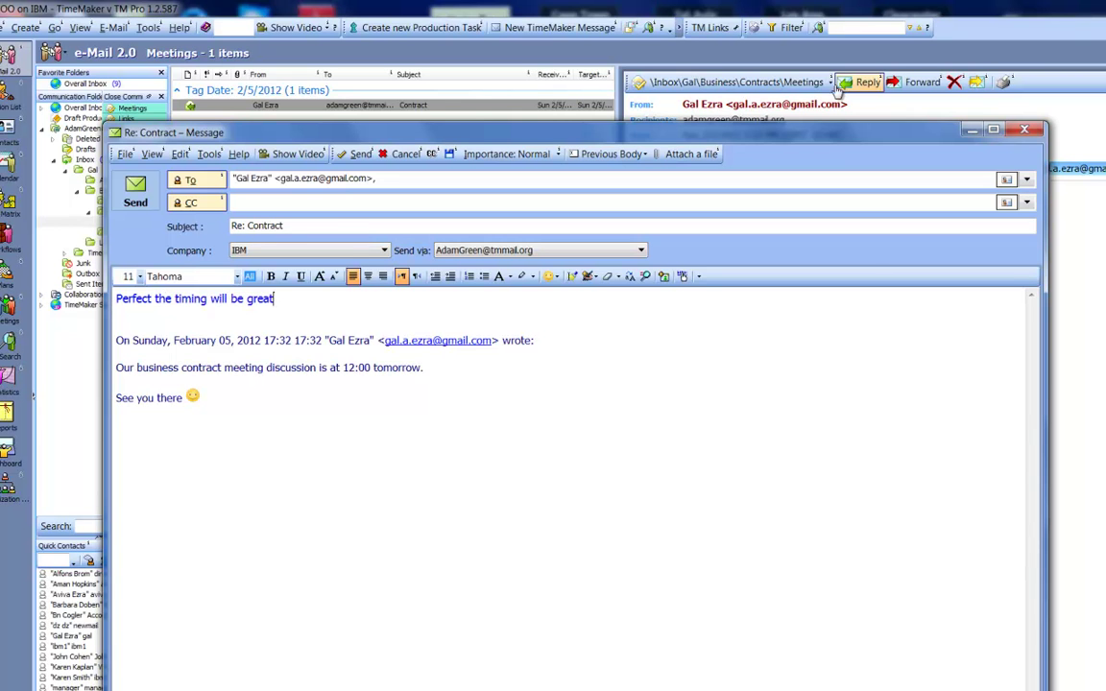
{"action": "left_click", "coordinate": [144, 196]}
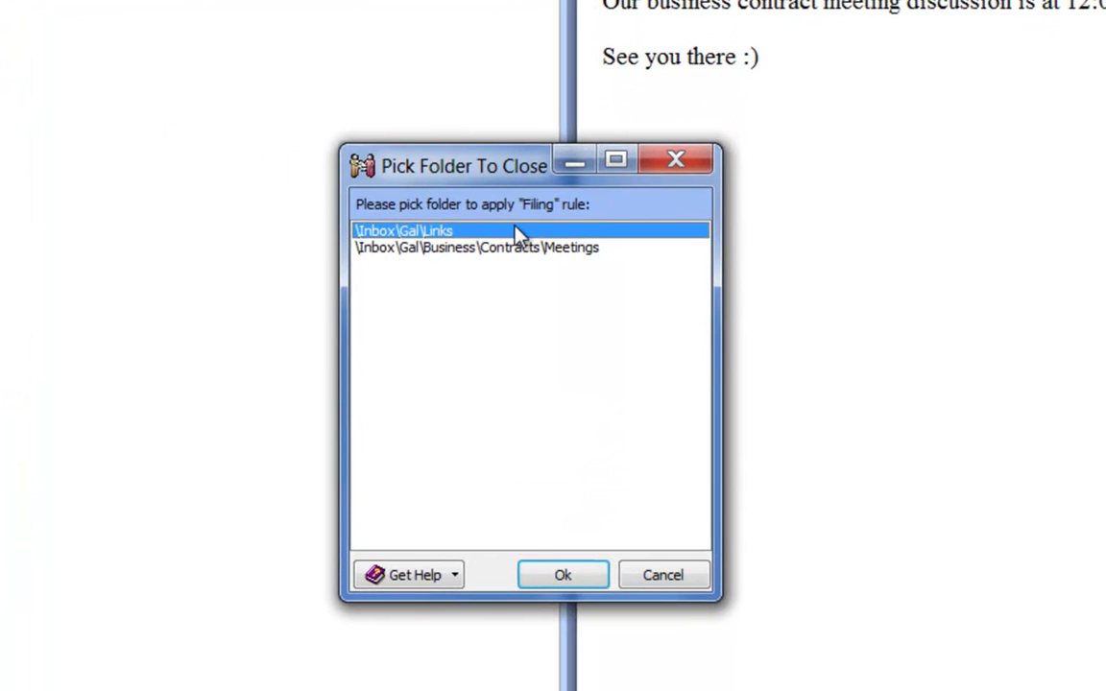
{"action": "left_click", "coordinate": [576, 248]}
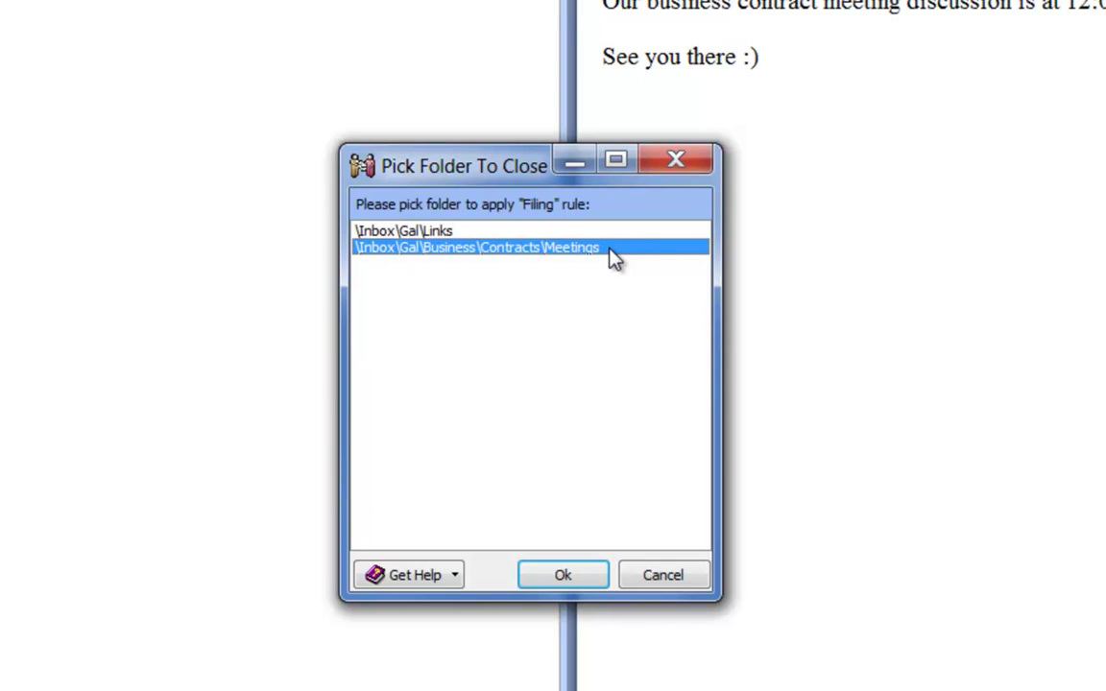
{"action": "left_click", "coordinate": [580, 576]}
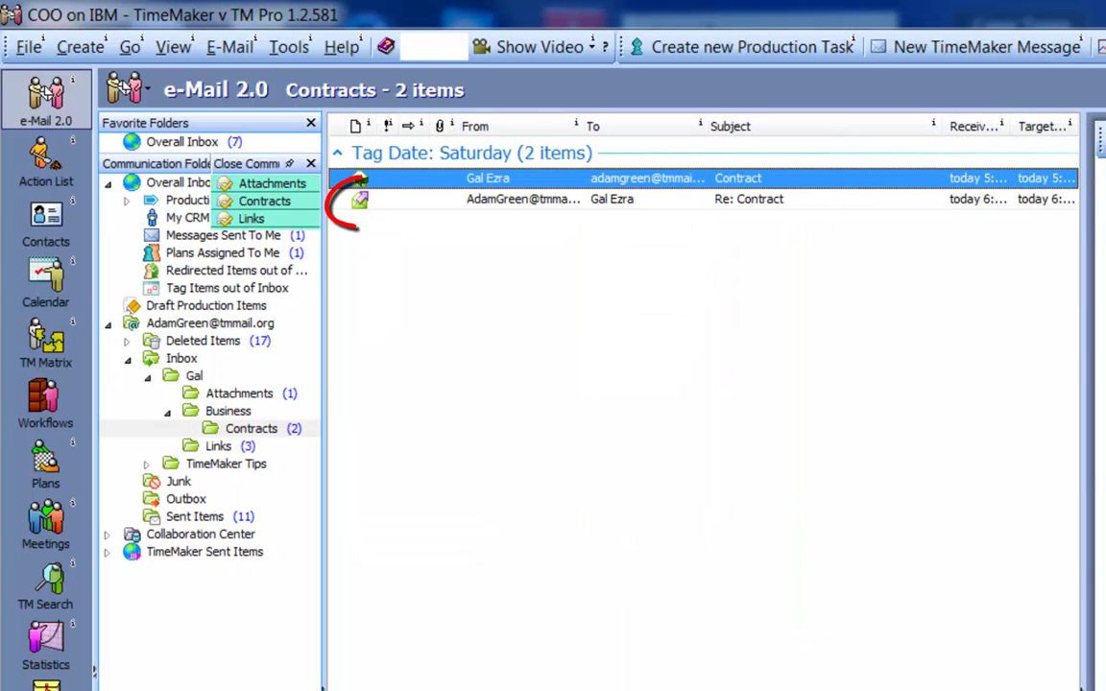